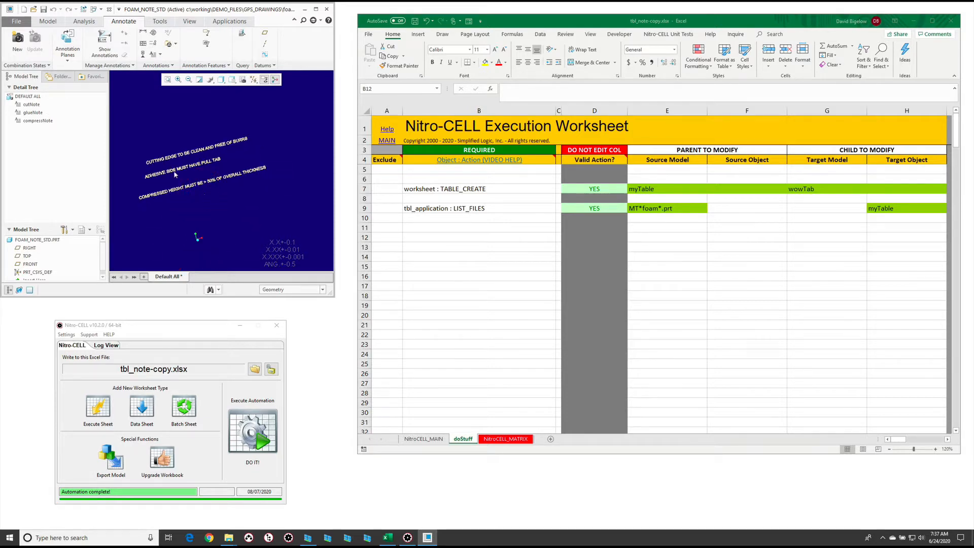
# - Check which part files in the working folder match the filter mt*foam*.prt, without opening any
pyautogui.click(462, 238)
pyautogui.click(288, 230)
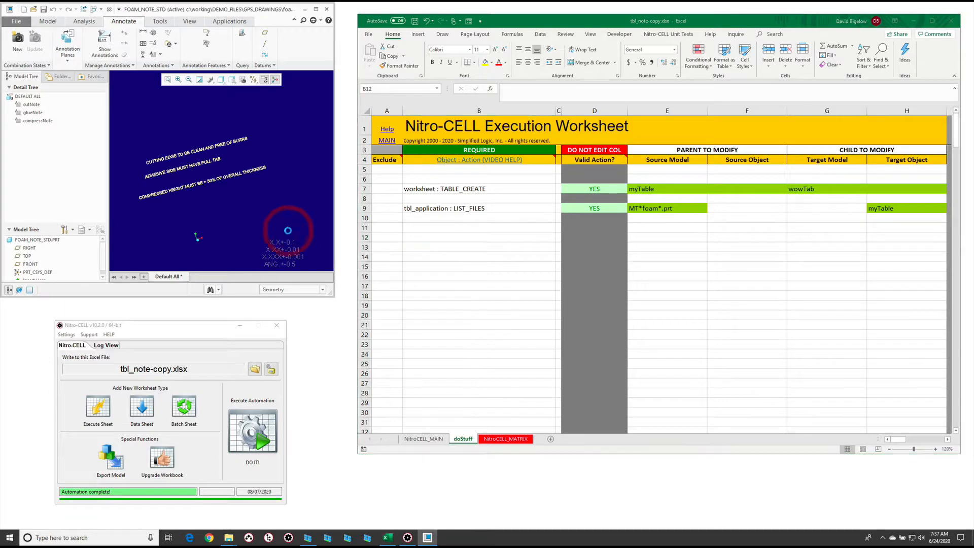
pyautogui.hotkey('ctrl', 'o')
pyautogui.write('mt*')
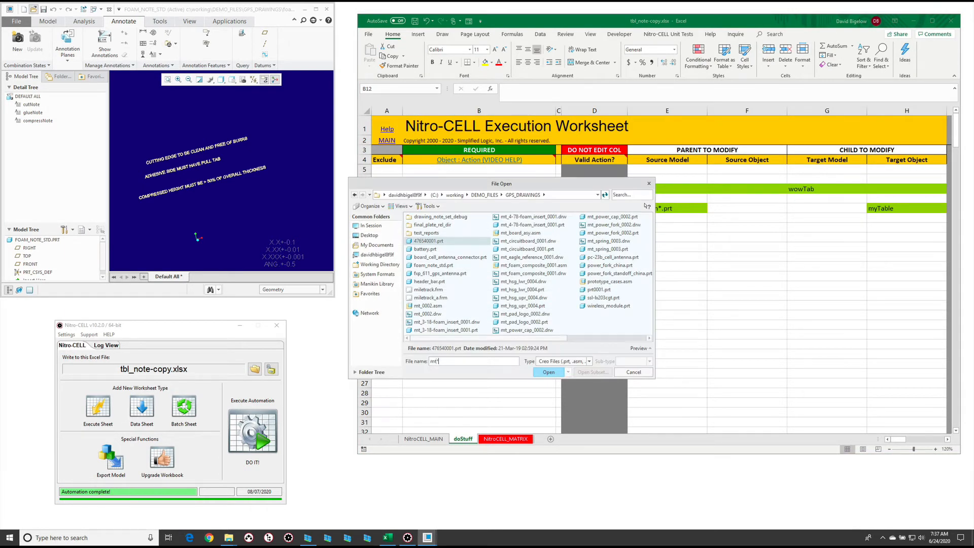
pyautogui.write('foam*.prt')
pyautogui.press('Return')
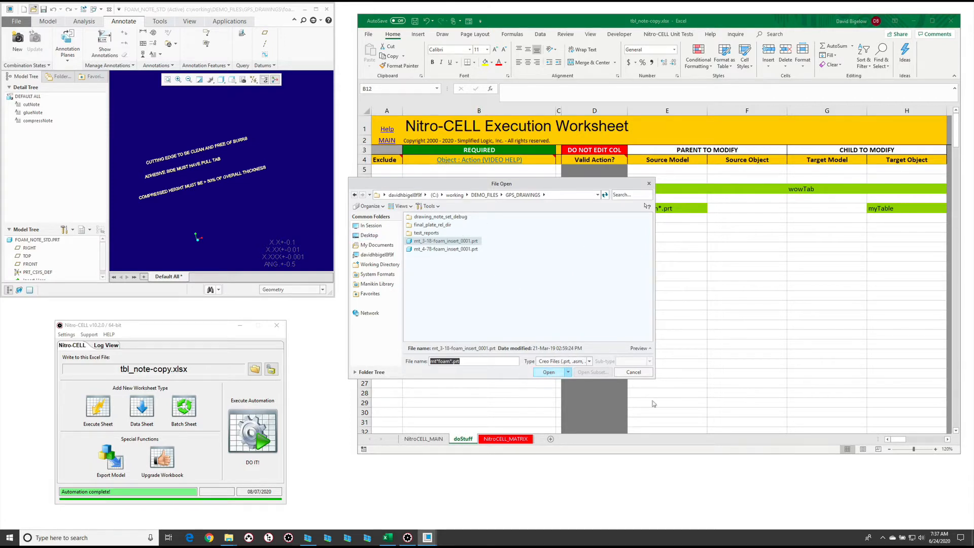
pyautogui.click(633, 371)
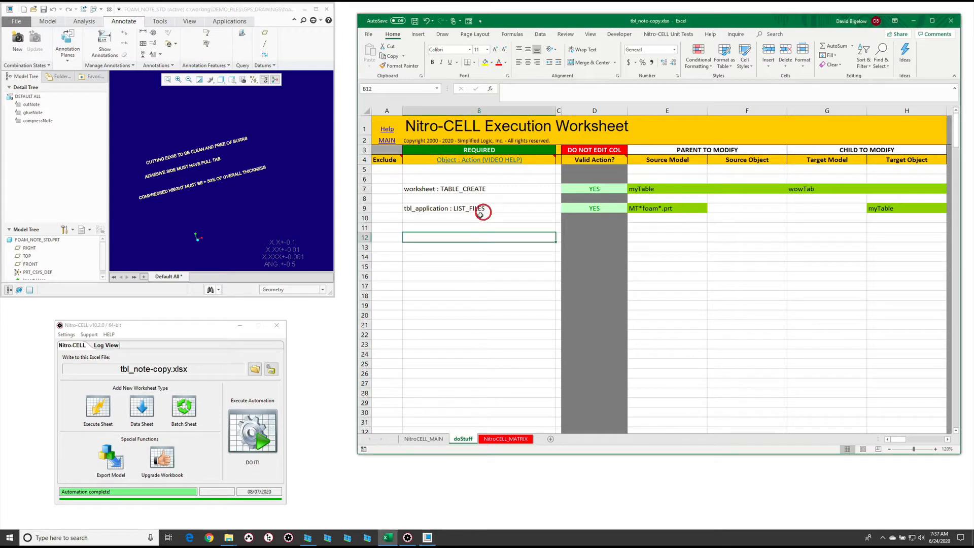
# - Run the automation and auto-fit the column widths of the generated table on the wowTab sheet
pyautogui.click(252, 431)
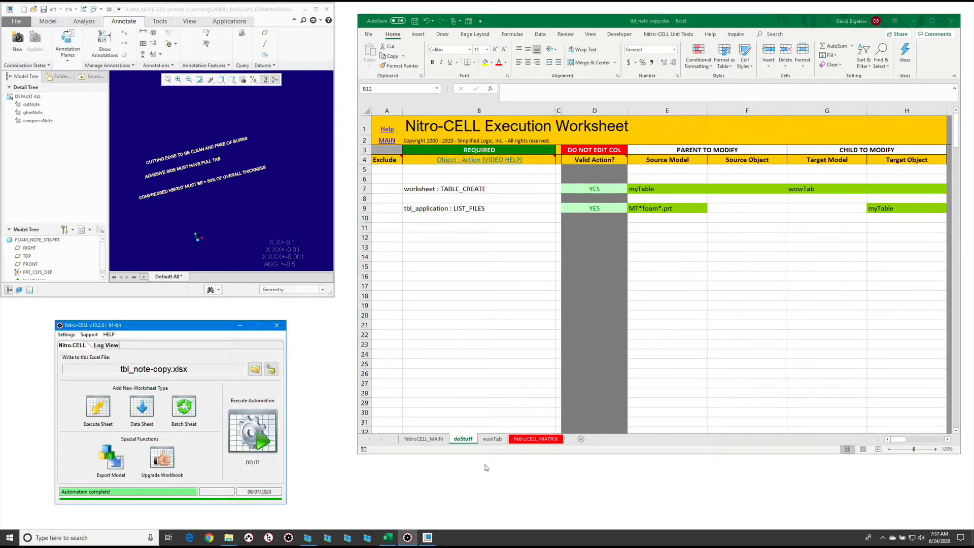
pyautogui.click(491, 440)
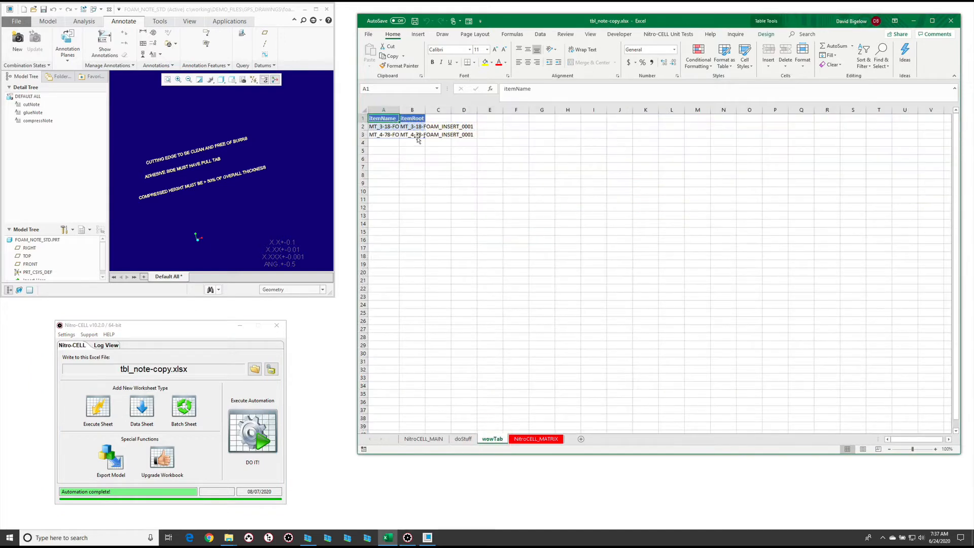
pyautogui.moveTo(382, 110); pyautogui.dragTo(451, 109)
pyautogui.doubleClick(451, 110)
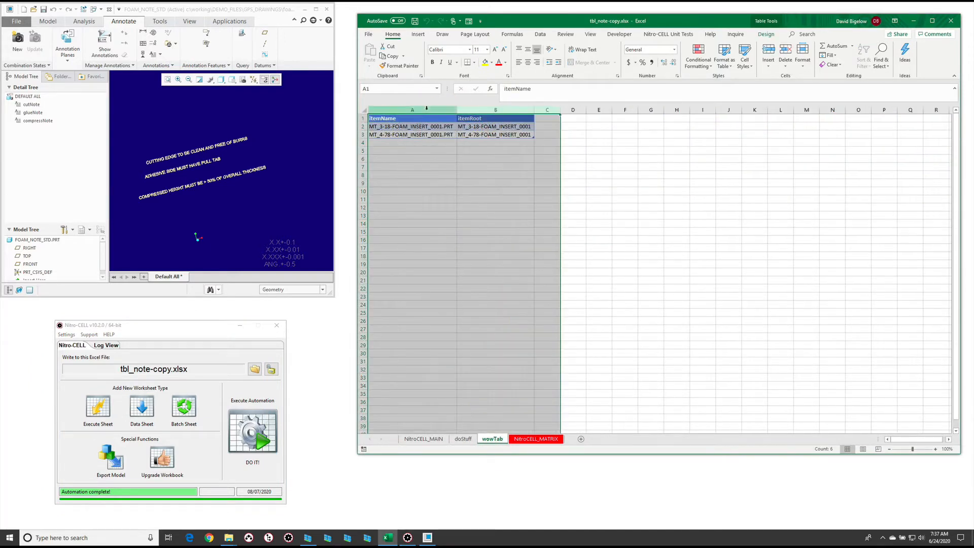
pyautogui.click(491, 208)
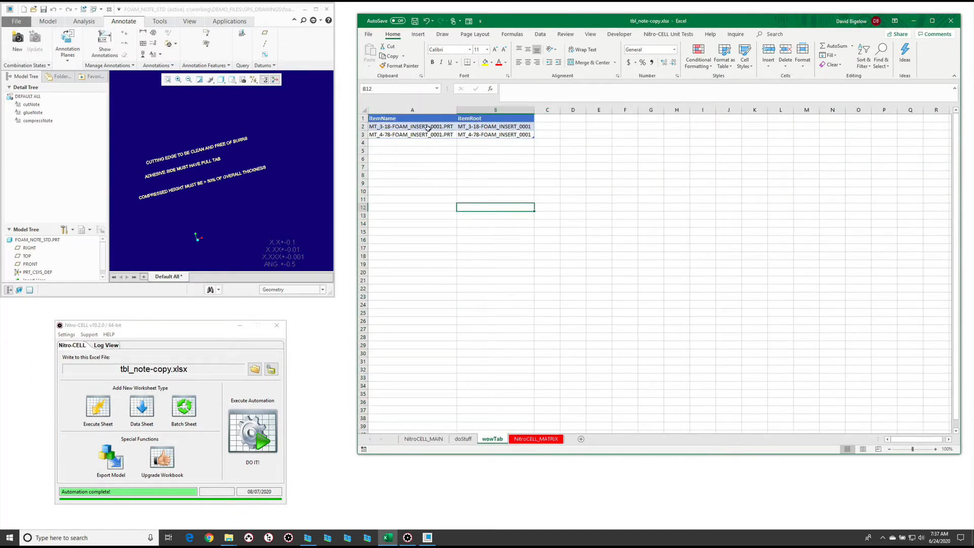
# - Move the wowTab table so it starts at cell B5, and auto-fit columns B and C
pyautogui.moveTo(429, 119); pyautogui.dragTo(544, 166)
pyautogui.click(548, 208)
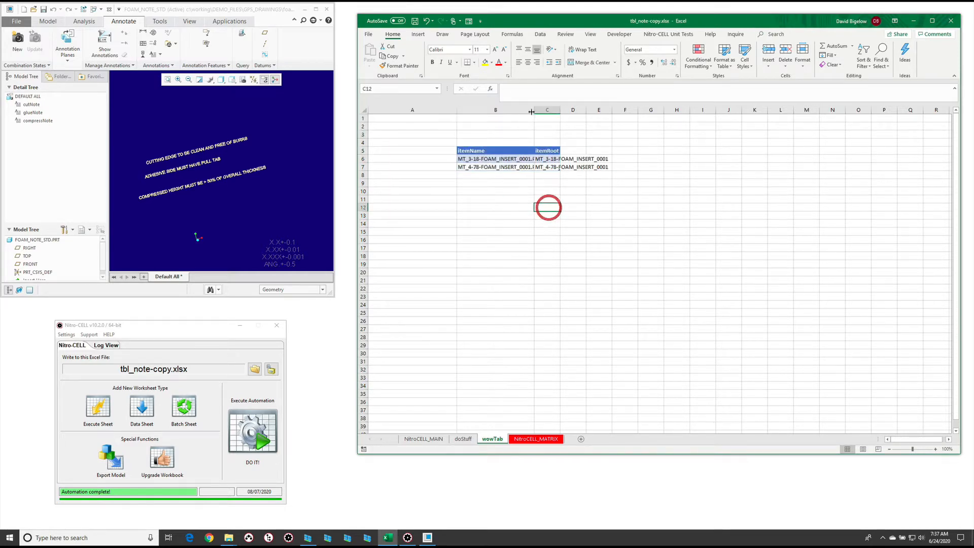
pyautogui.moveTo(512, 110); pyautogui.dragTo(555, 110)
pyautogui.doubleClick(559, 109)
pyautogui.click(553, 215)
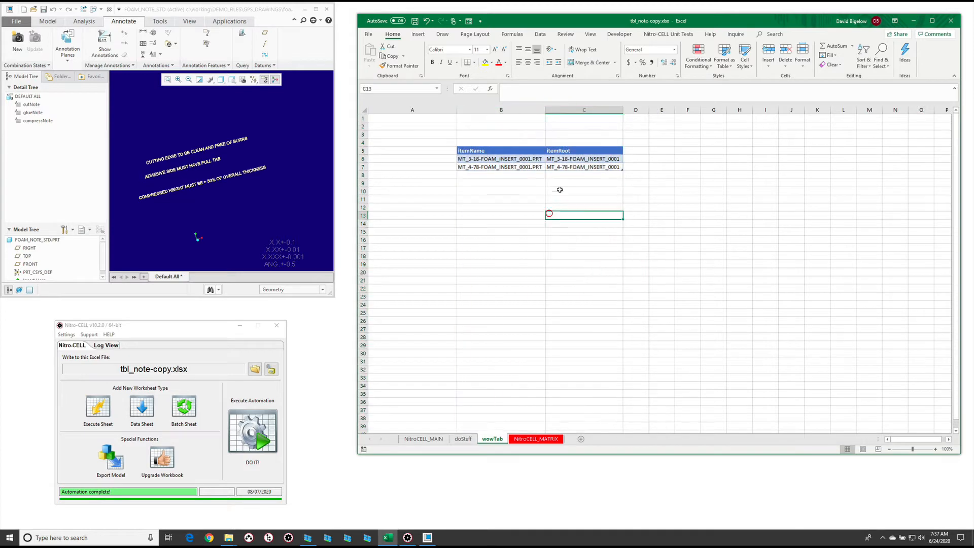
pyautogui.click(529, 160)
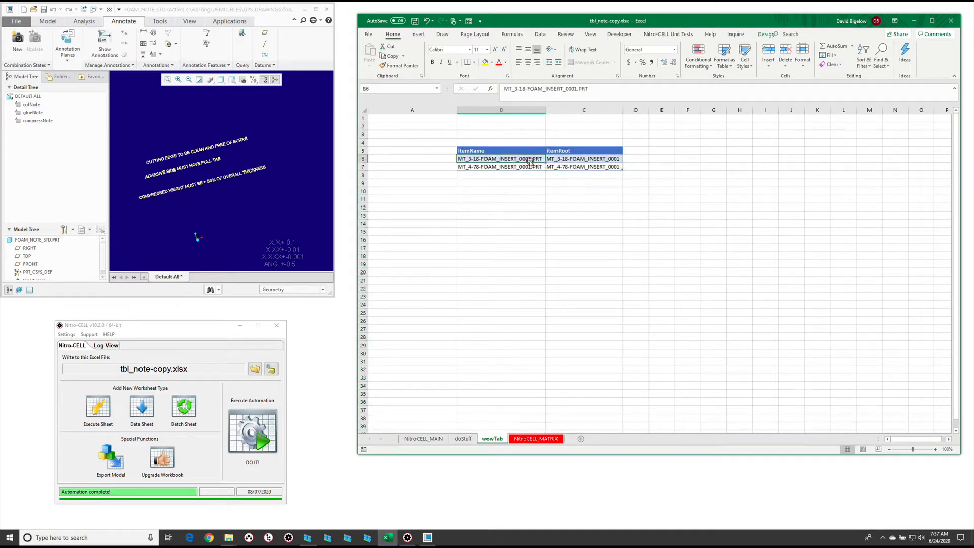
# - Exclude the TABLE_CREATE and LIST_FILES rows on the doStuff sheet by marking each with x
pyautogui.click(462, 438)
pyautogui.click(393, 189)
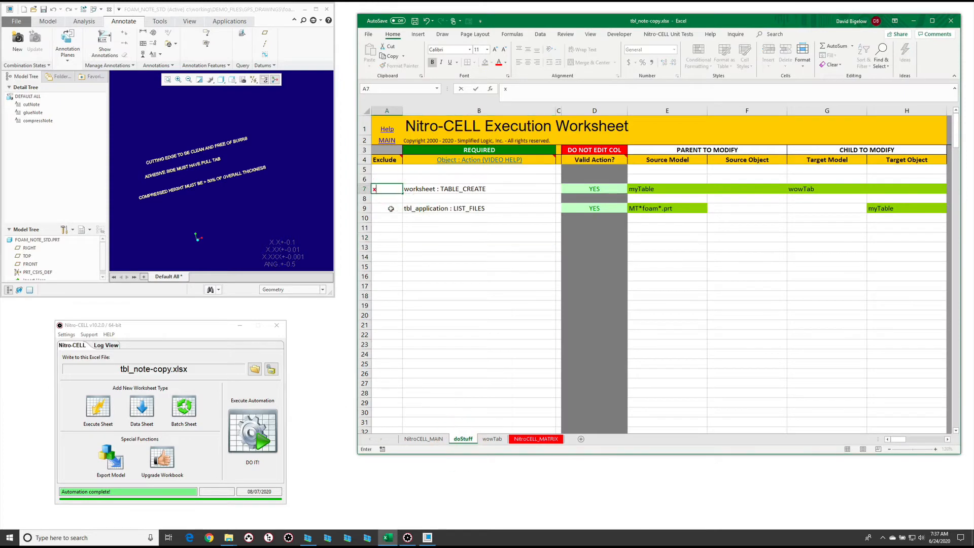
pyautogui.click(389, 208)
pyautogui.click(427, 275)
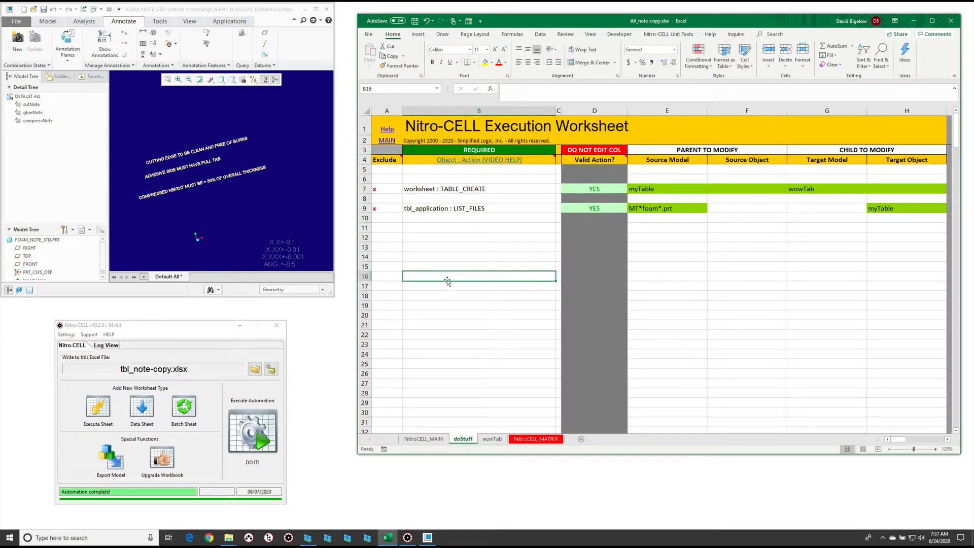
# - Enter an nc_command formula in cell B16 of doStuff that selects the tbl_note : COPY action
pyautogui.write('=nc_command[')
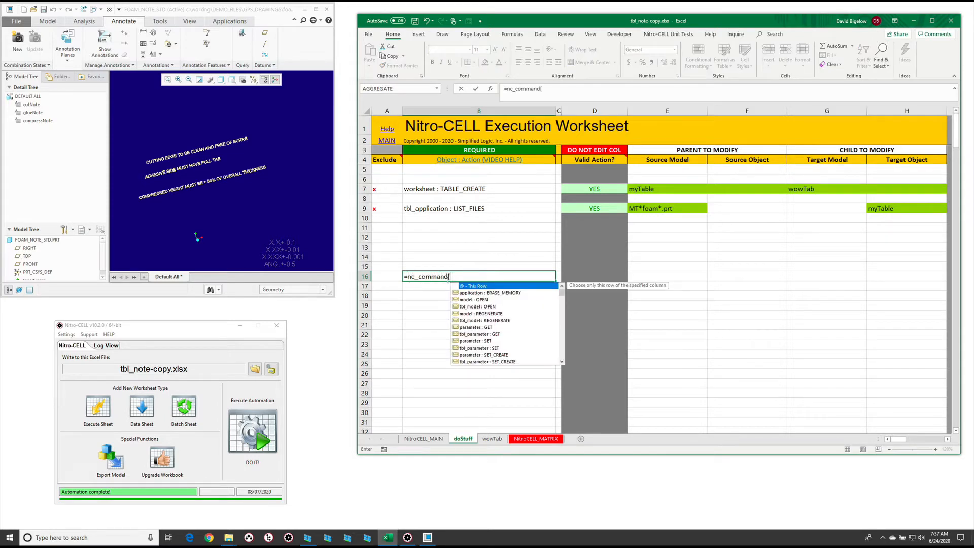
pyautogui.write('tbl_no')
pyautogui.press('Down')
pyautogui.press('Down')
pyautogui.press('Down')
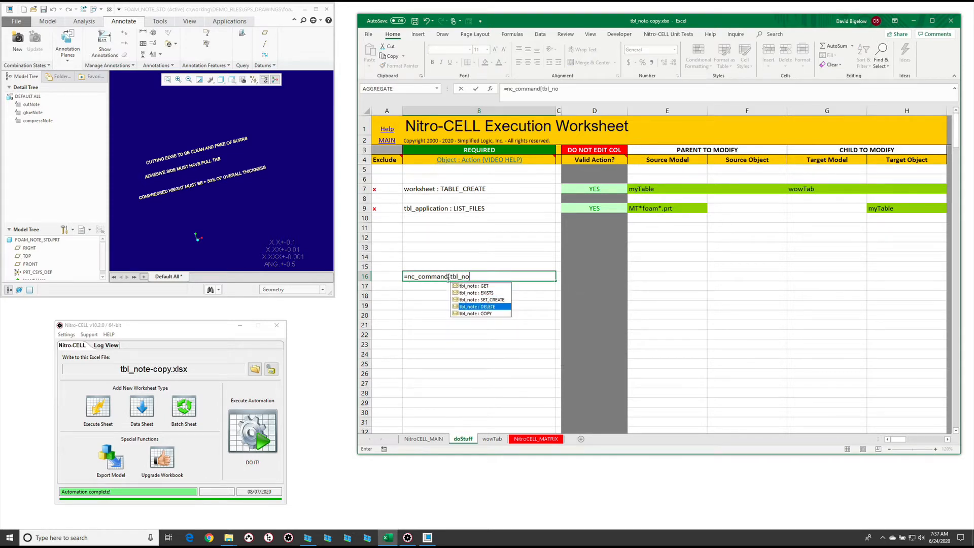
pyautogui.press('Down')
pyautogui.press('Tab')
pyautogui.press('Return')
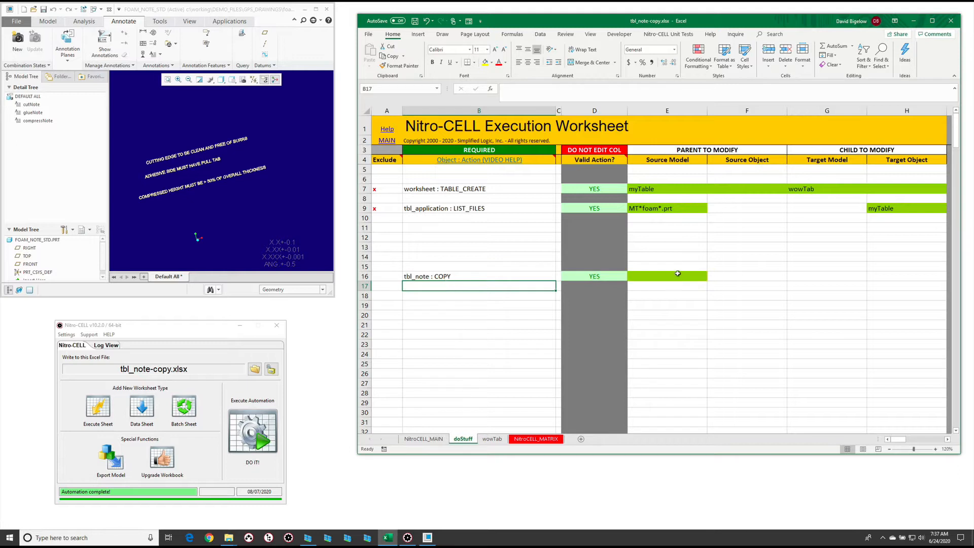
# - Examine the source model argument note of the tbl_note : COPY row for the required and optional table columns
pyautogui.click(678, 274)
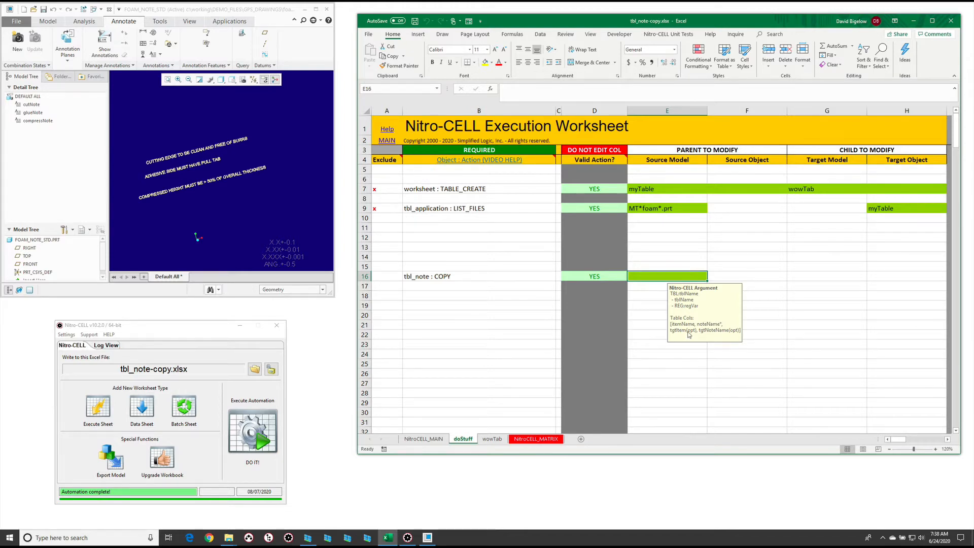
pyautogui.hscroll(5, 688, 334)
pyautogui.hscroll(-5, 686, 330)
# - Delete the whole sheet column holding ItemRoot on the wowTab sheet
pyautogui.click(492, 439)
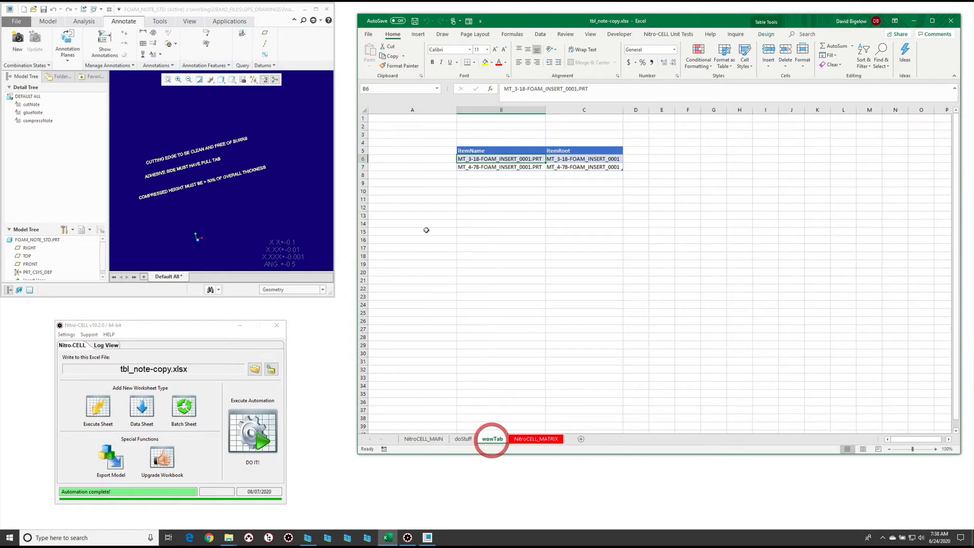
pyautogui.click(583, 110)
pyautogui.rightClick(585, 111)
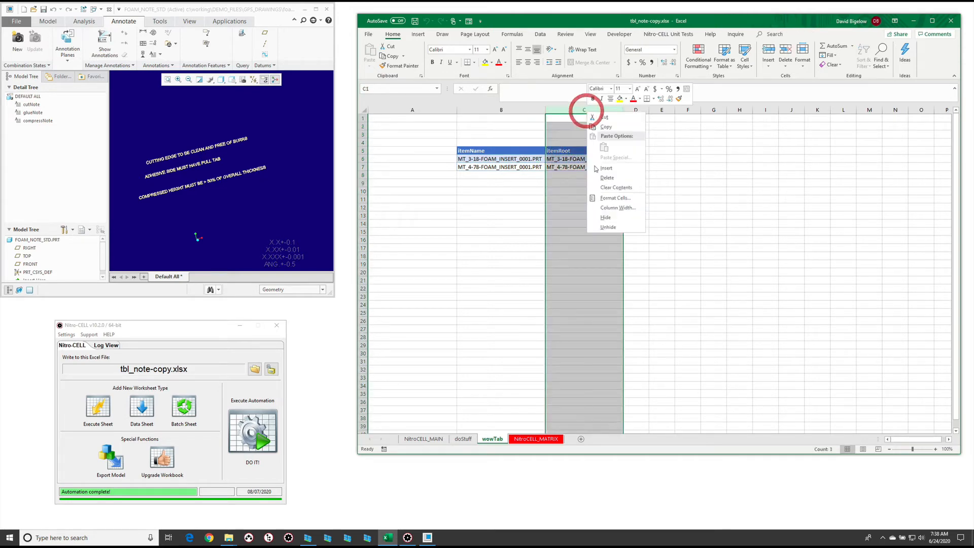
pyautogui.click(607, 178)
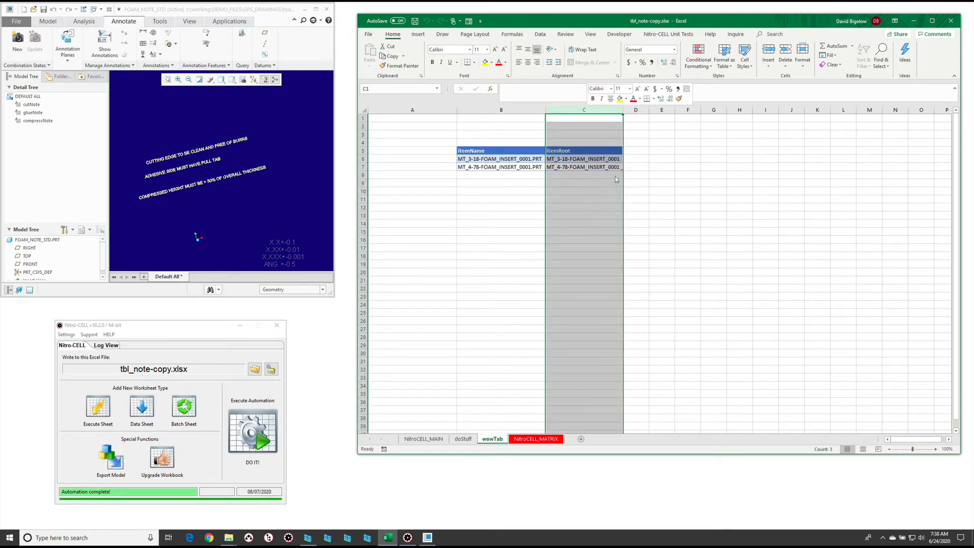
# - Add a noteName column to the table by entering its header in cell C5
pyautogui.click(558, 152)
pyautogui.write('t')
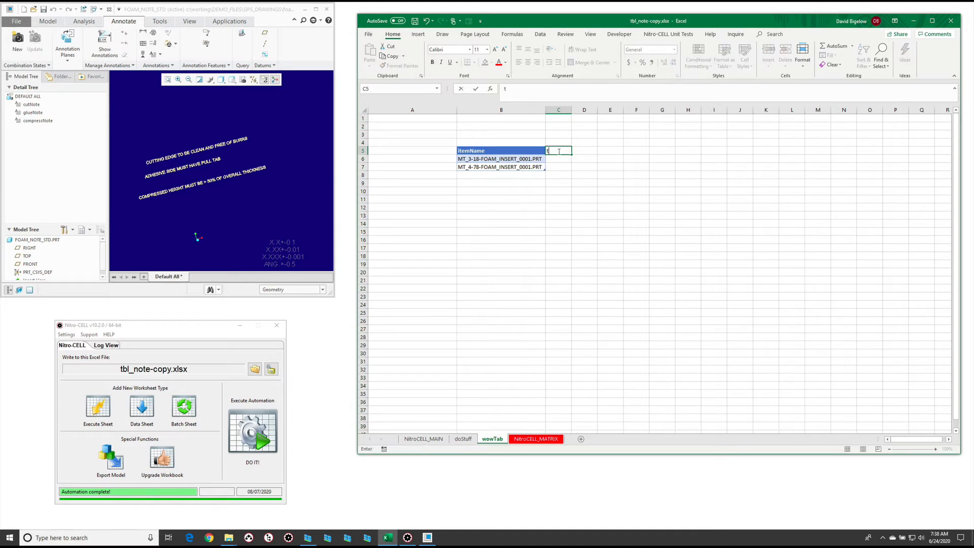
pyautogui.press('BackSpace')
pyautogui.write('ite')
pyautogui.write('noteName')
pyautogui.press('Left')
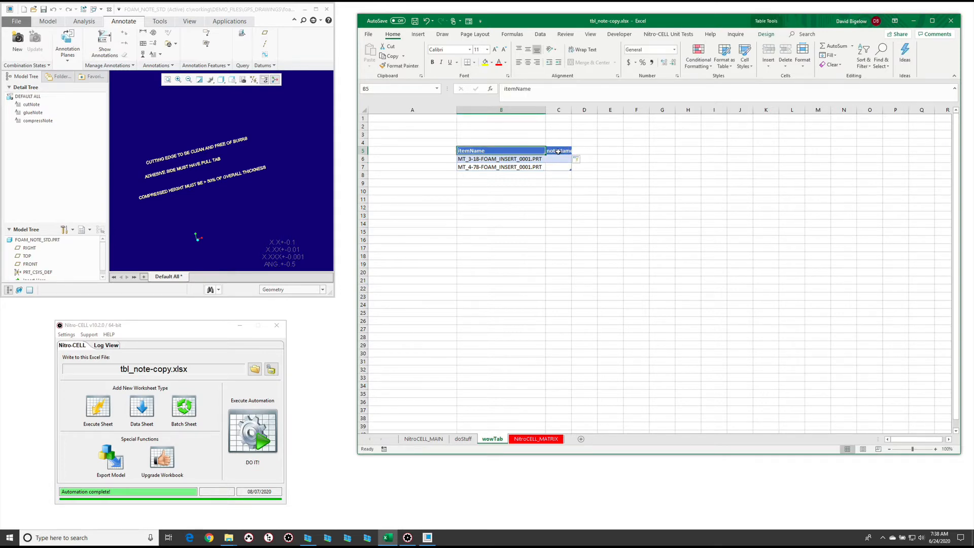
# - Rename the first table header in B5 to tgtItem and add an itemName column header in D5
pyautogui.write('tgt')
pyautogui.press('Tab')
pyautogui.press('Tab')
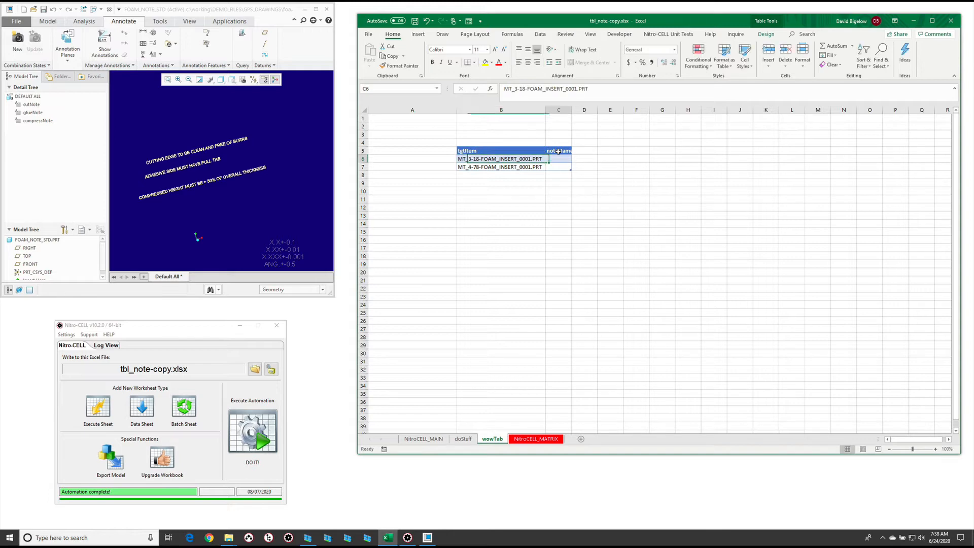
pyautogui.write('itemName')
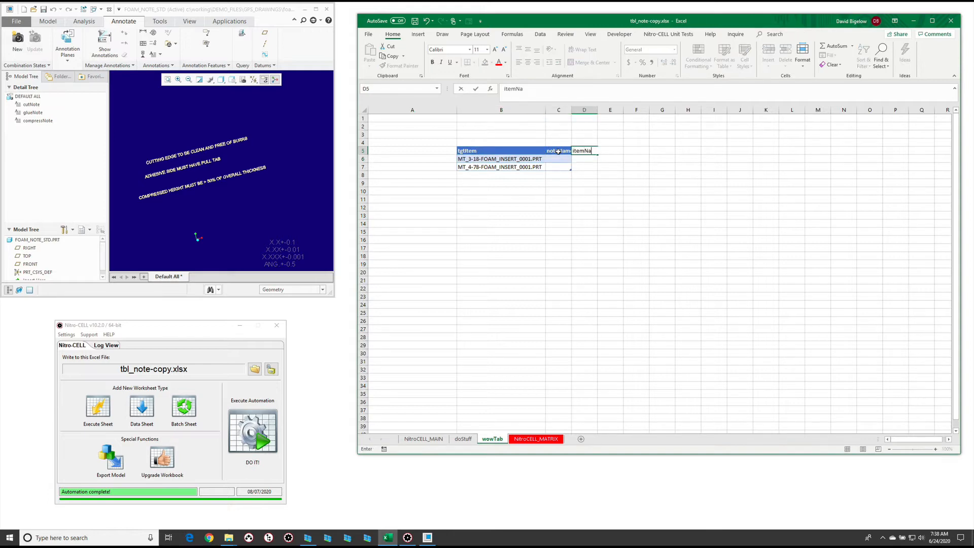
pyautogui.press('Return')
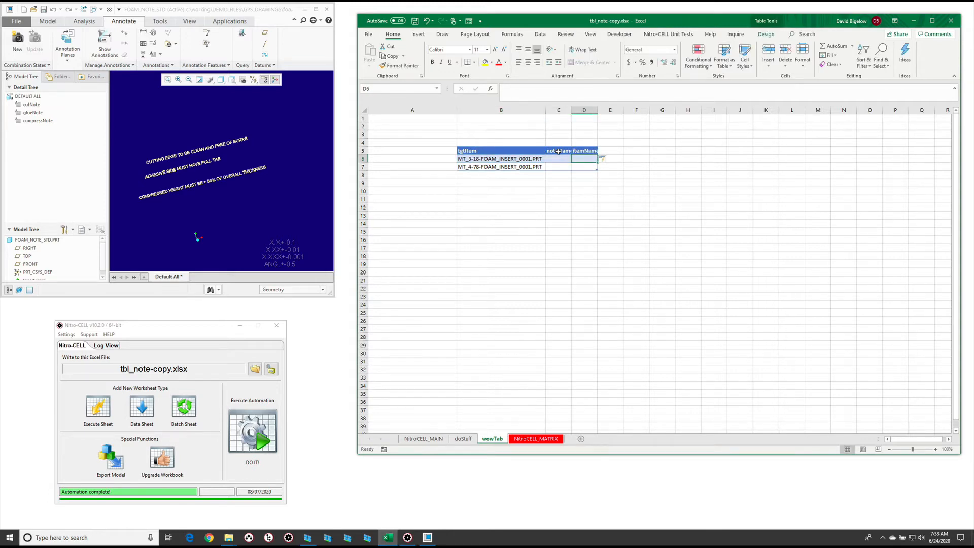
# - Fill both itemName cells, D6 and D7, with foam_note_std.prt
pyautogui.write('foam_')
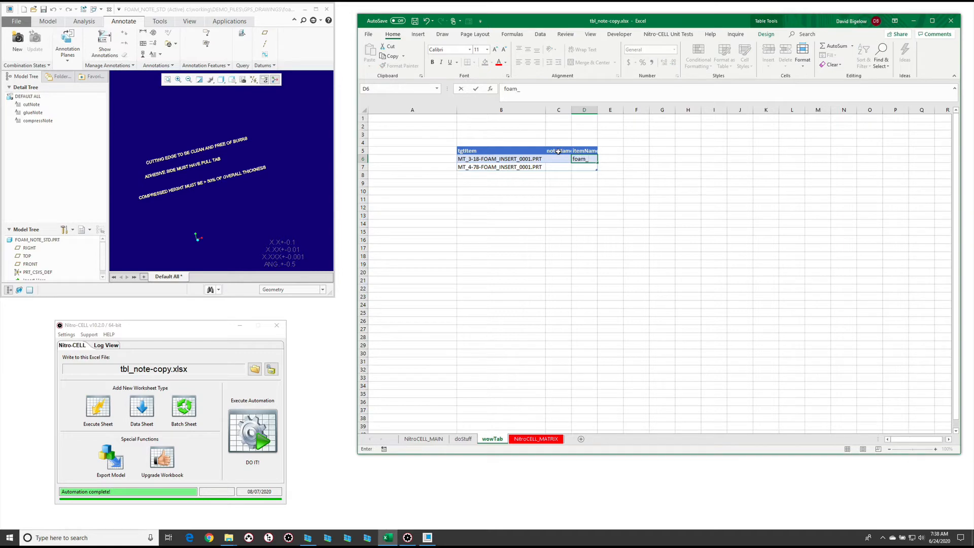
pyautogui.write('note_std.prt')
pyautogui.press('Return')
pyautogui.click(588, 160)
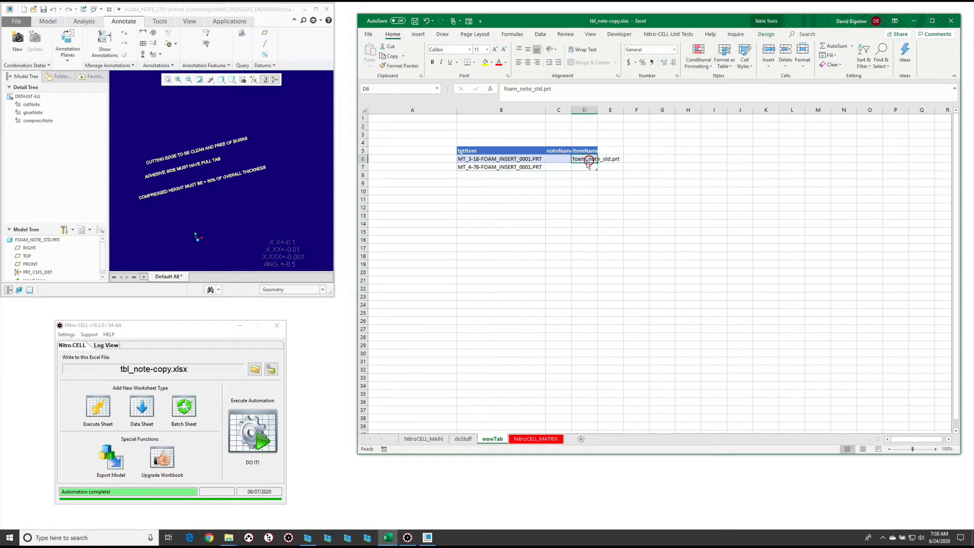
pyautogui.hotkey('ctrl', 'c')
pyautogui.click(584, 167)
pyautogui.hotkey('ctrl', 'v')
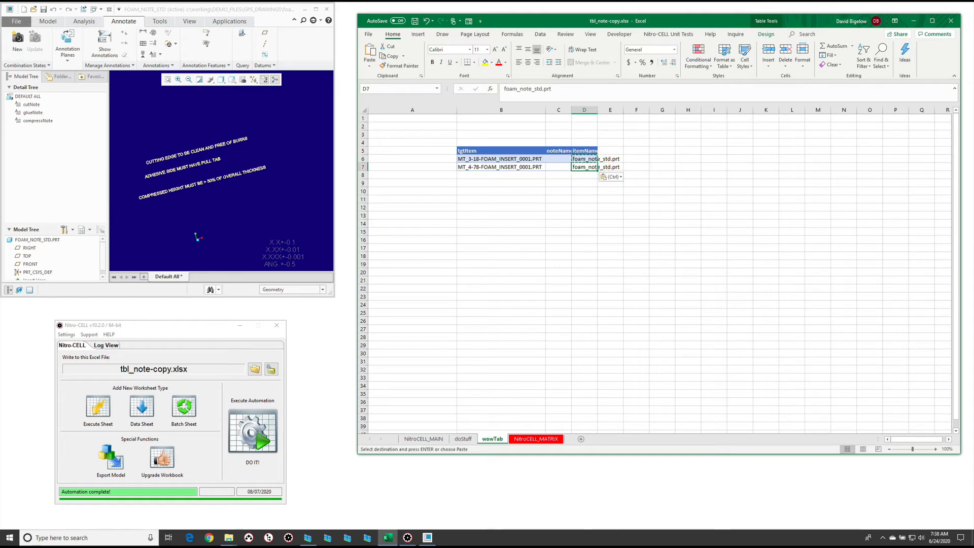
# - Enter the wildcard * in the noteName column for both foam insert rows
pyautogui.click(44, 239)
pyautogui.click(190, 214)
pyautogui.click(650, 166)
pyautogui.click(562, 159)
pyautogui.write('*')
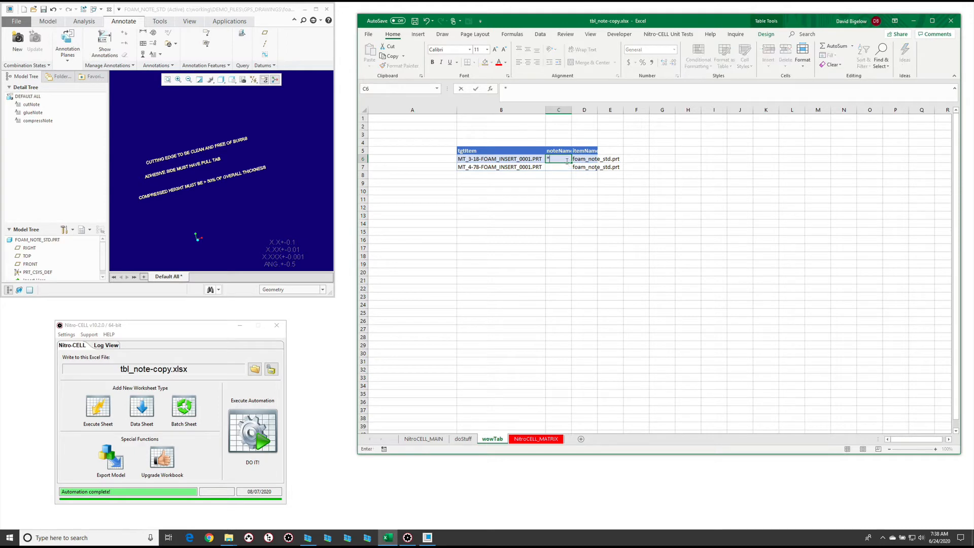
pyautogui.press('Return')
pyautogui.write('*')
pyautogui.press('Return')
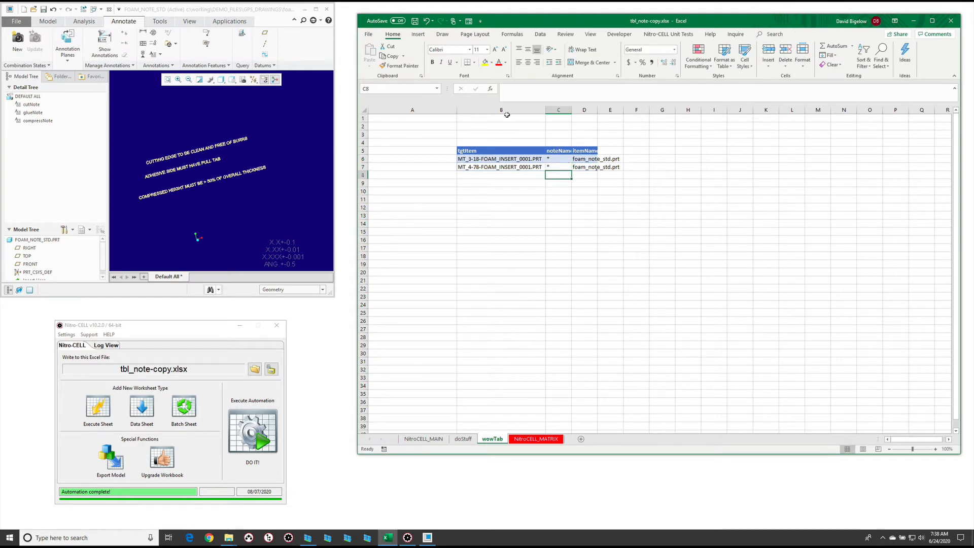
# - Move the tgtItem header and its two part names from column B to column E, beside itemName
pyautogui.moveTo(502, 150); pyautogui.dragTo(500, 169)
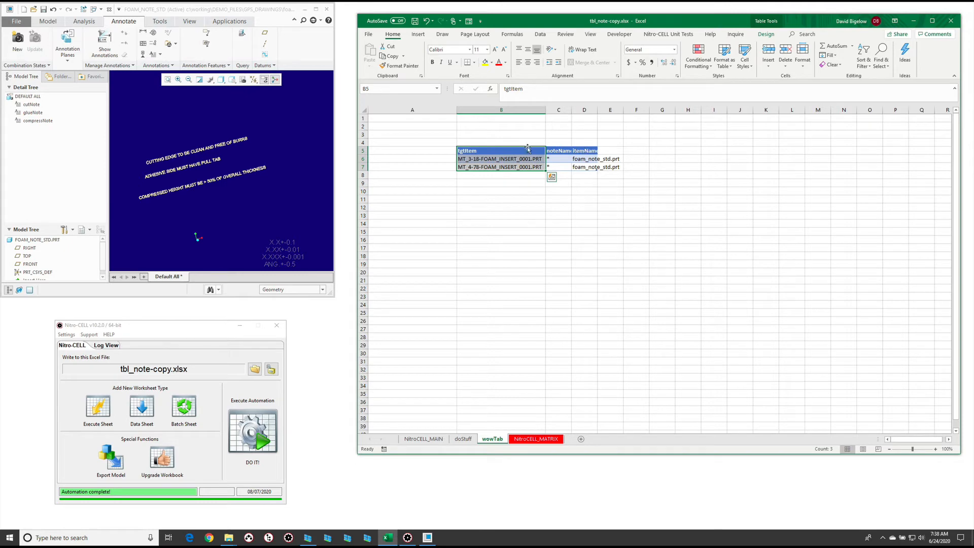
pyautogui.moveTo(527, 148); pyautogui.dragTo(611, 151)
pyautogui.click(578, 150)
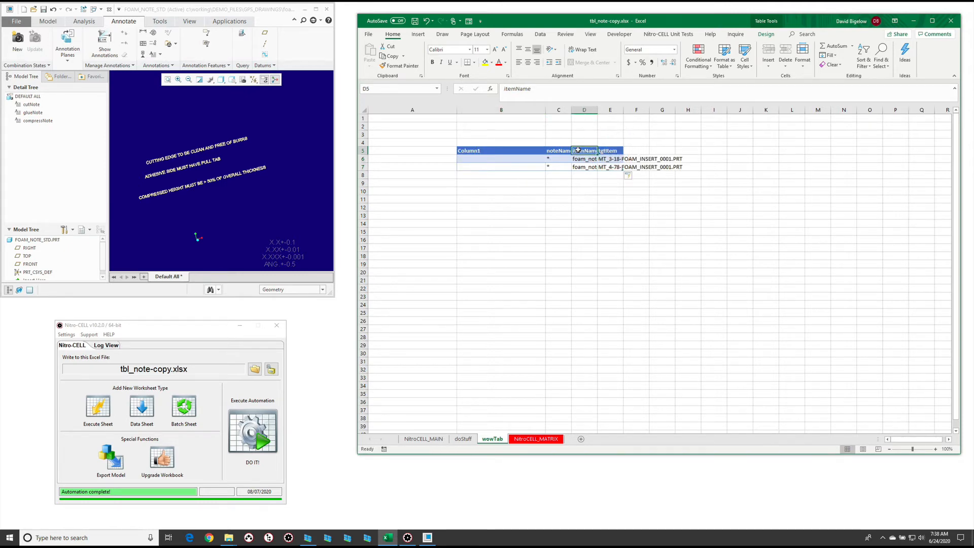
pyautogui.click(509, 157)
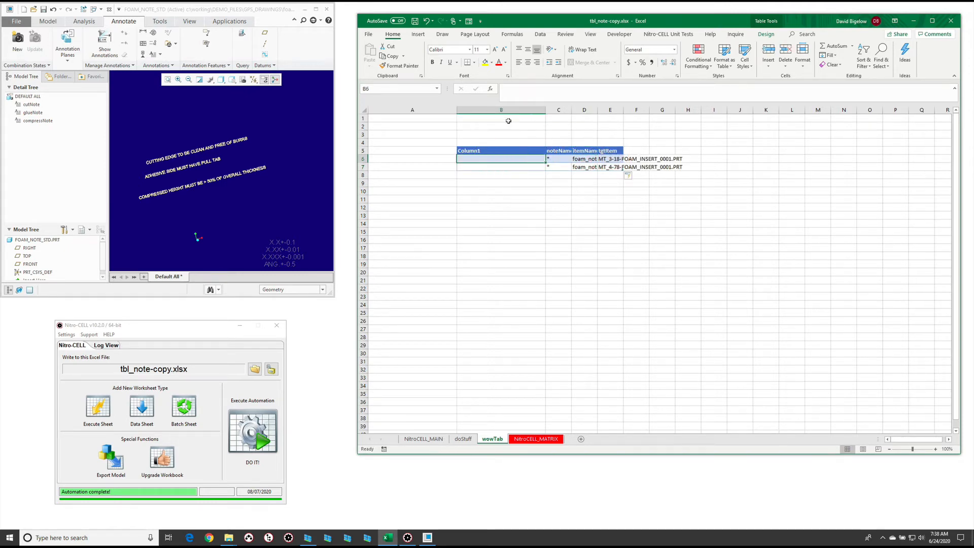
# - Delete the empty first table column, Column1, and select the noteName header
pyautogui.rightClick(515, 150)
pyautogui.moveTo(563, 237)
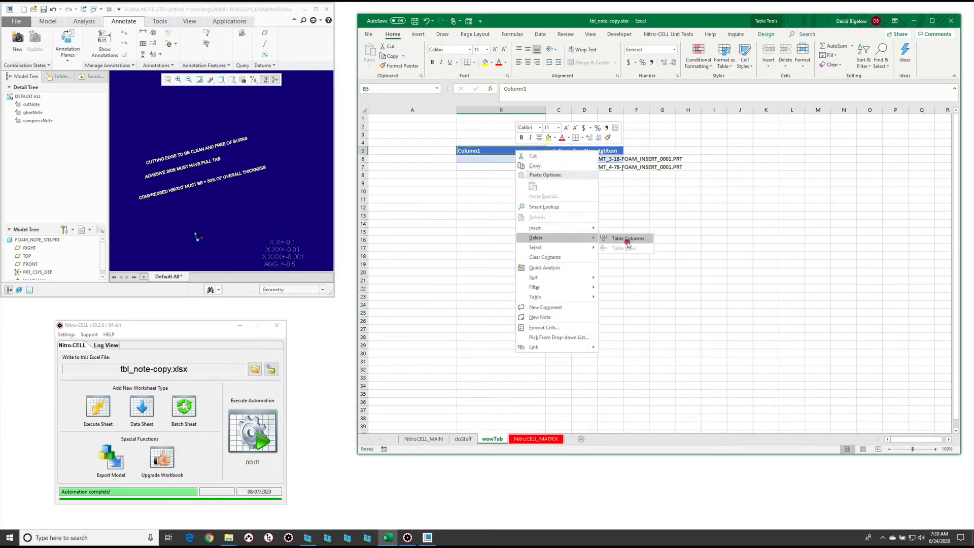
pyautogui.click(621, 239)
pyautogui.click(522, 149)
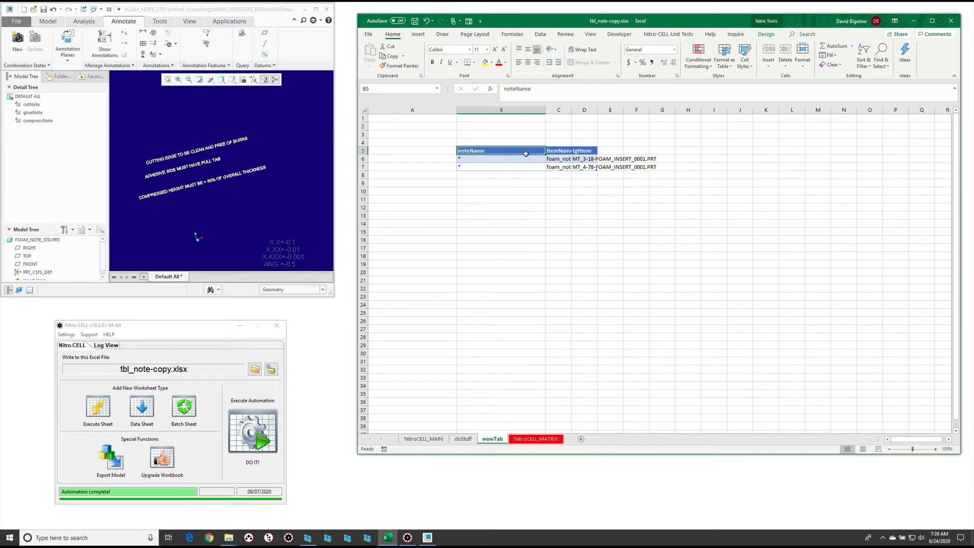
# - Reorder the table so itemName precedes noteName, and auto-fit the widths of columns B to D
pyautogui.click(527, 146)
pyautogui.moveTo(528, 147); pyautogui.dragTo(568, 148)
pyautogui.click(556, 158)
pyautogui.moveTo(507, 110); pyautogui.dragTo(598, 109)
pyautogui.doubleClick(597, 109)
pyautogui.click(587, 240)
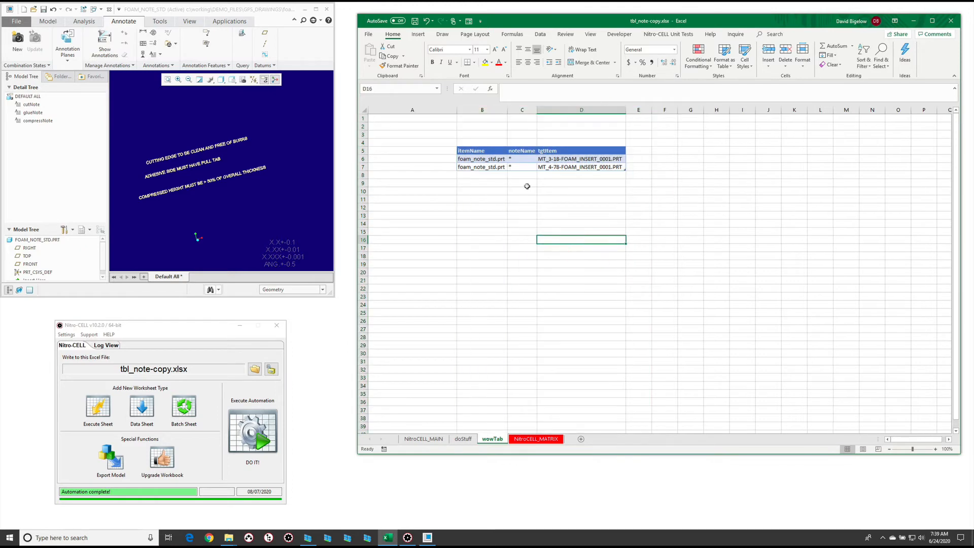
pyautogui.click(485, 159)
pyautogui.click(523, 159)
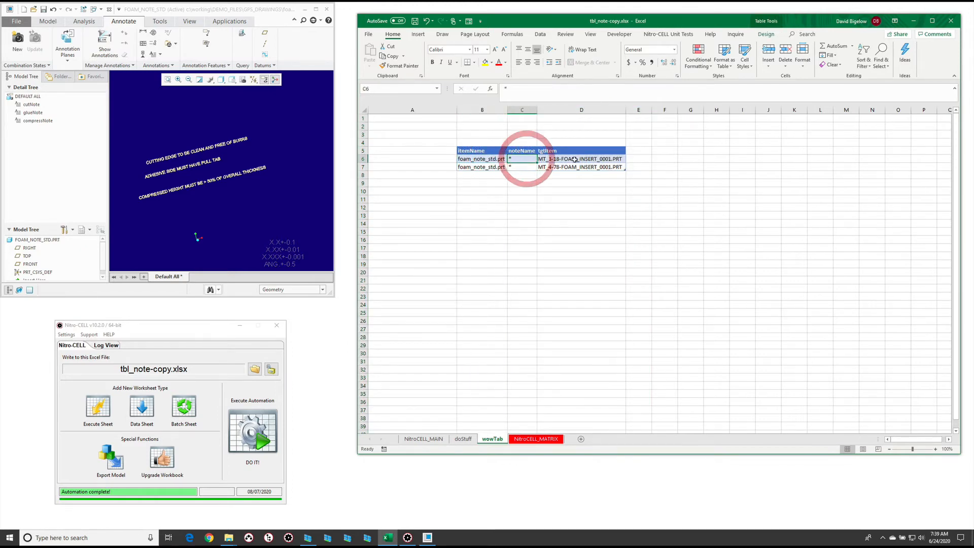
pyautogui.click(520, 166)
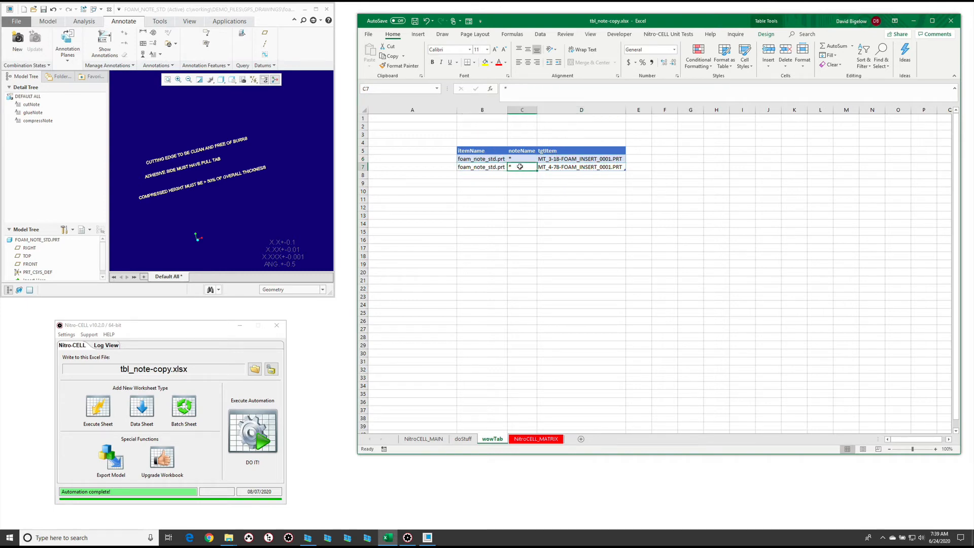
pyautogui.click(559, 166)
# - Add the tbl_model : OPEN command in cell B14 of the doStuff sheet, above tbl_note : COPY
pyautogui.click(463, 439)
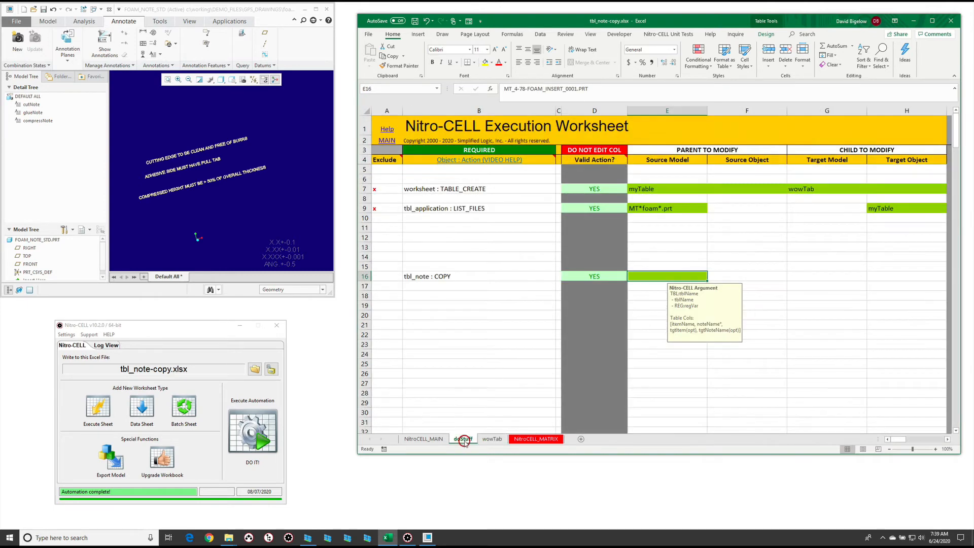
pyautogui.click(462, 255)
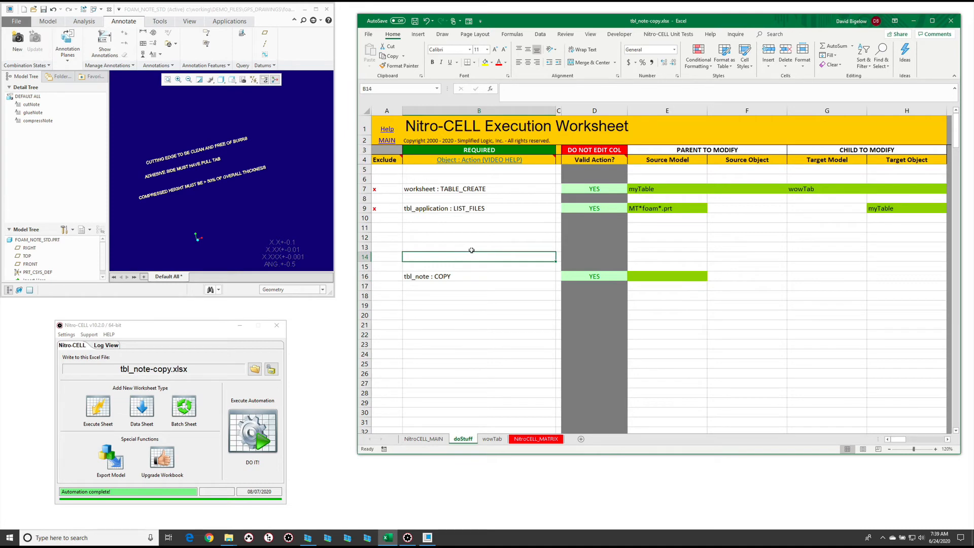
pyautogui.write('=nc_command[op')
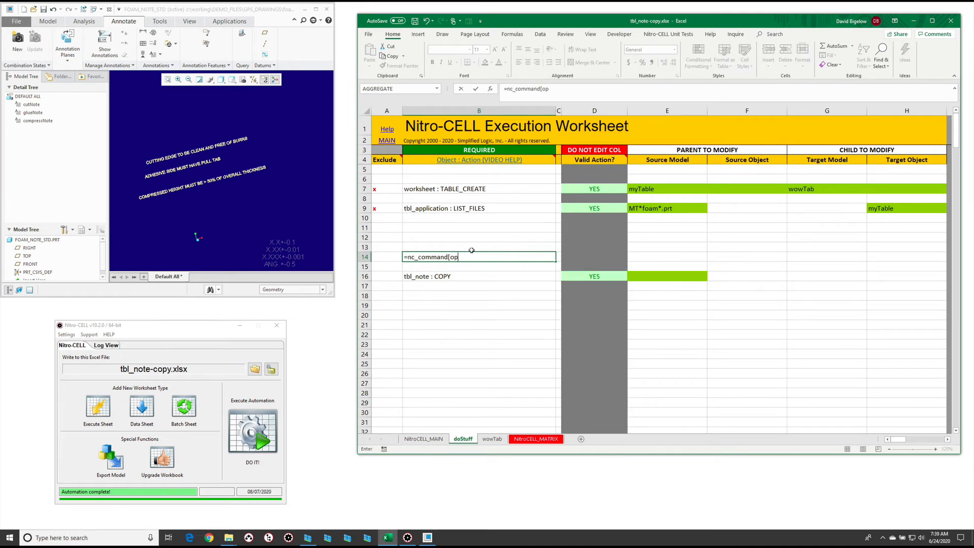
pyautogui.write('en')
pyautogui.press('Down')
pyautogui.press('Tab')
pyautogui.write(']')
pyautogui.press('Return')
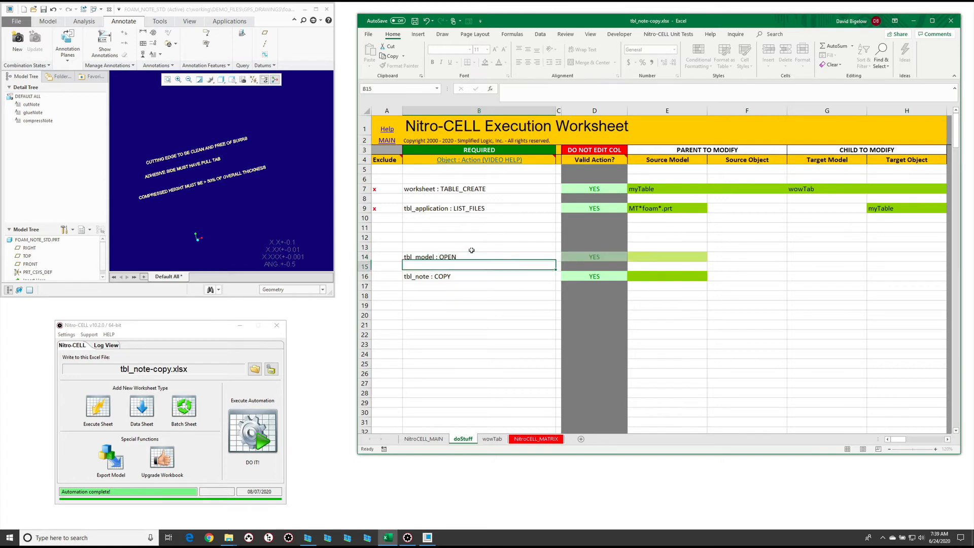
# - Enter TBL:myTable as the Source Model for both tbl_model : OPEN and tbl_note : COPY
pyautogui.click(673, 257)
pyautogui.write('TBL:')
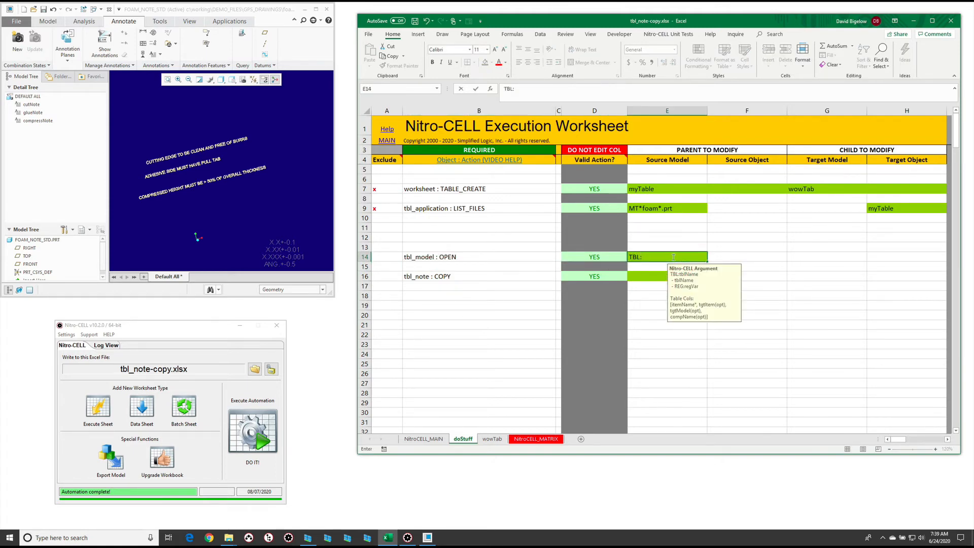
pyautogui.write('myTable')
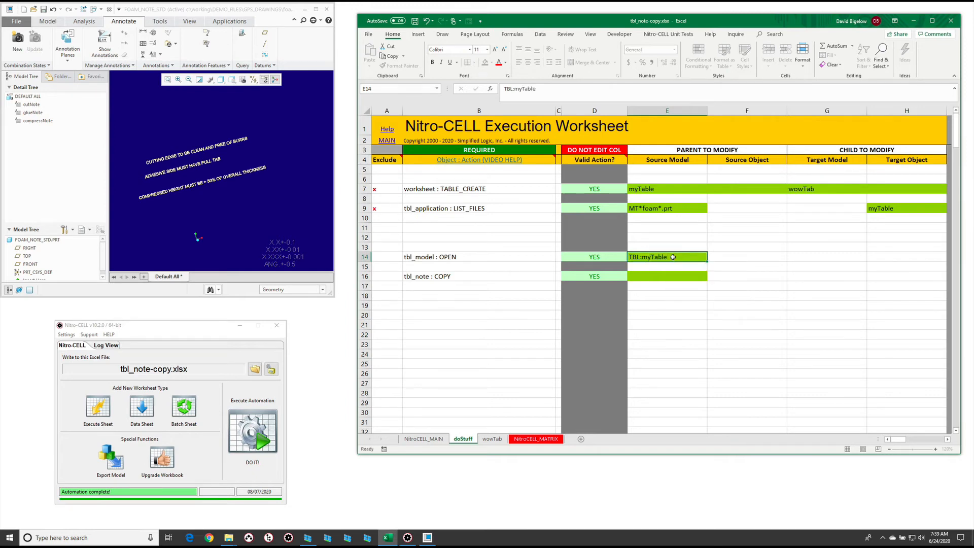
pyautogui.press('Return')
pyautogui.click(654, 276)
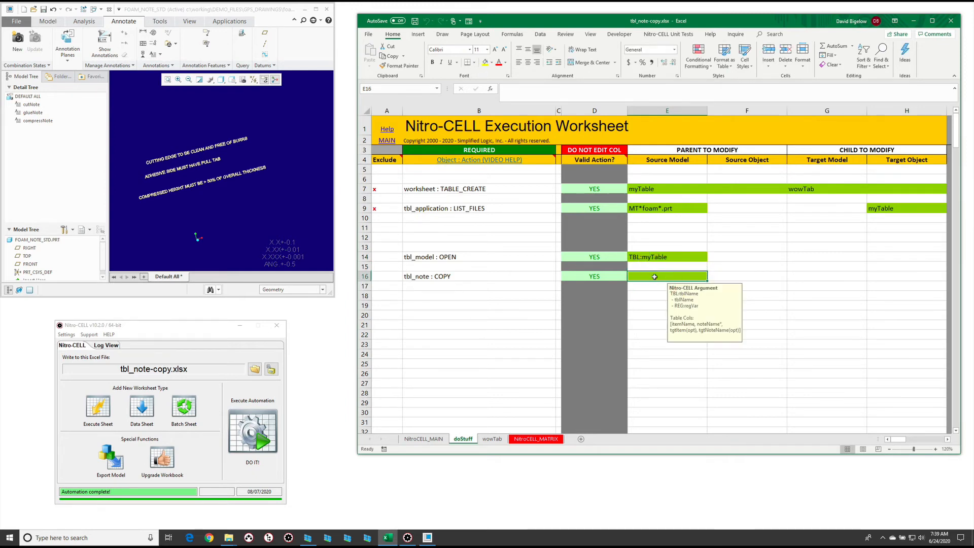
pyautogui.write('TBL:myTable')
pyautogui.press('Return')
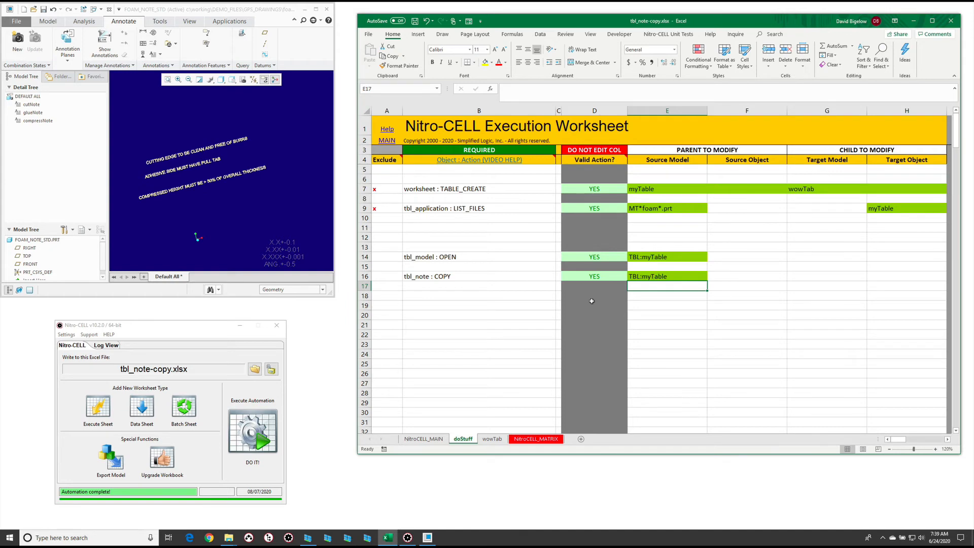
# - Review the itemName and tgtItem columns on wowTab, then return to doStuff and execute the automation in Nitro-CELL
pyautogui.click(492, 439)
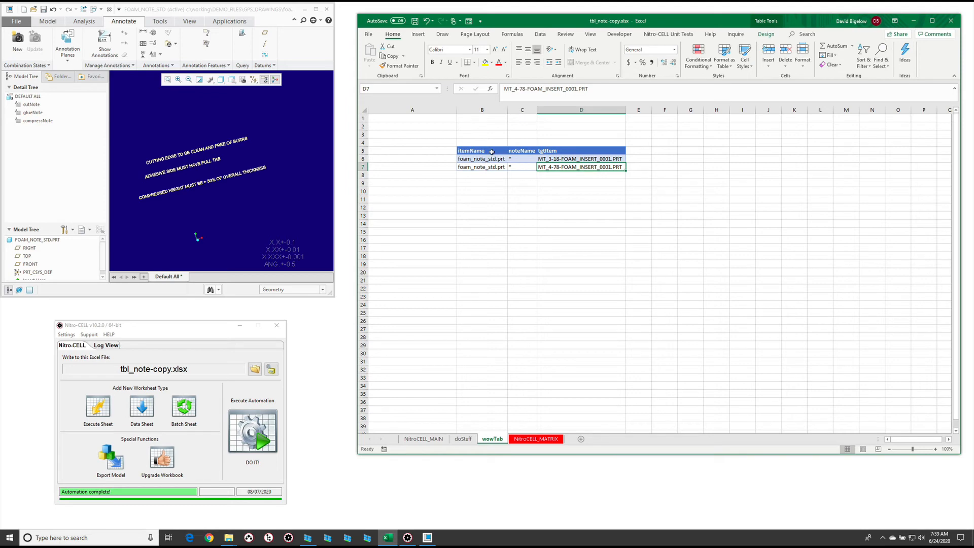
pyautogui.moveTo(491, 151); pyautogui.dragTo(492, 172)
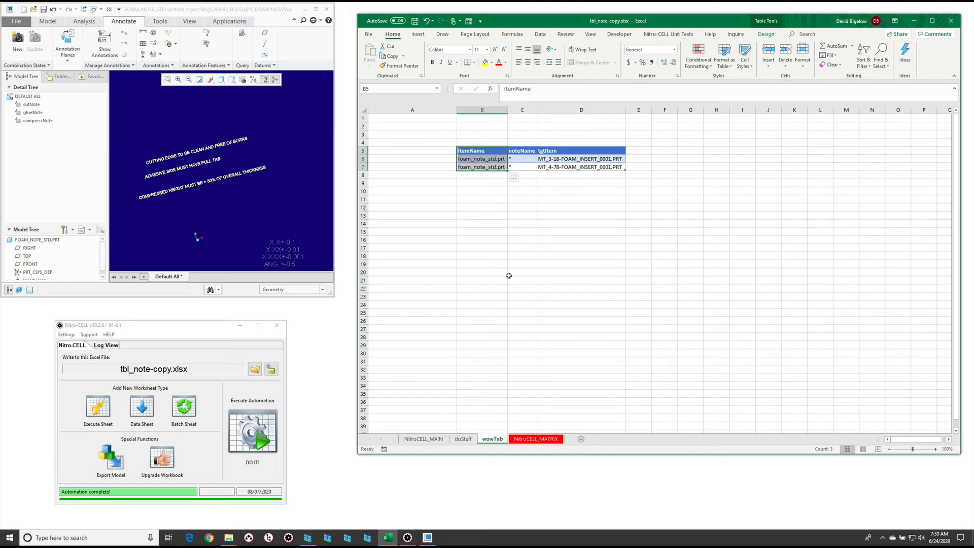
pyautogui.click(560, 150)
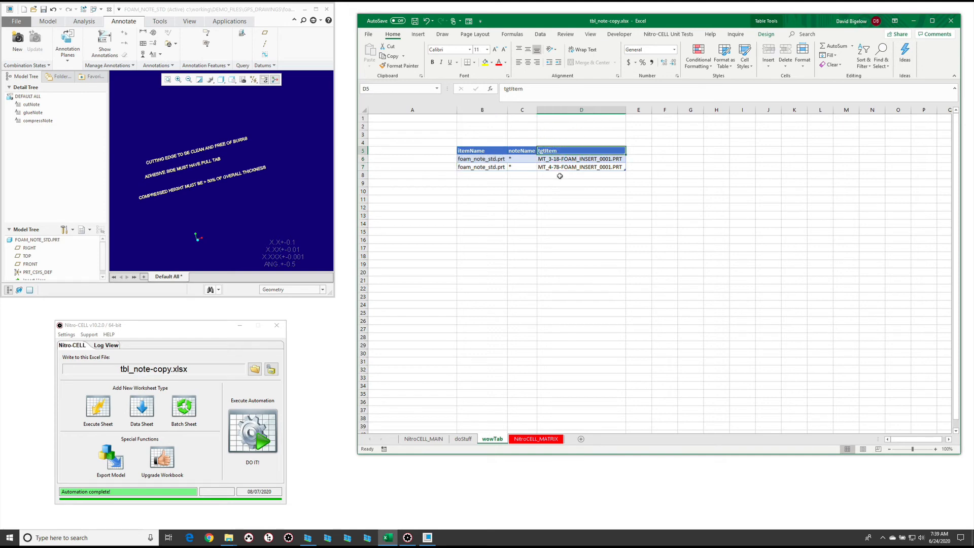
pyautogui.click(488, 153)
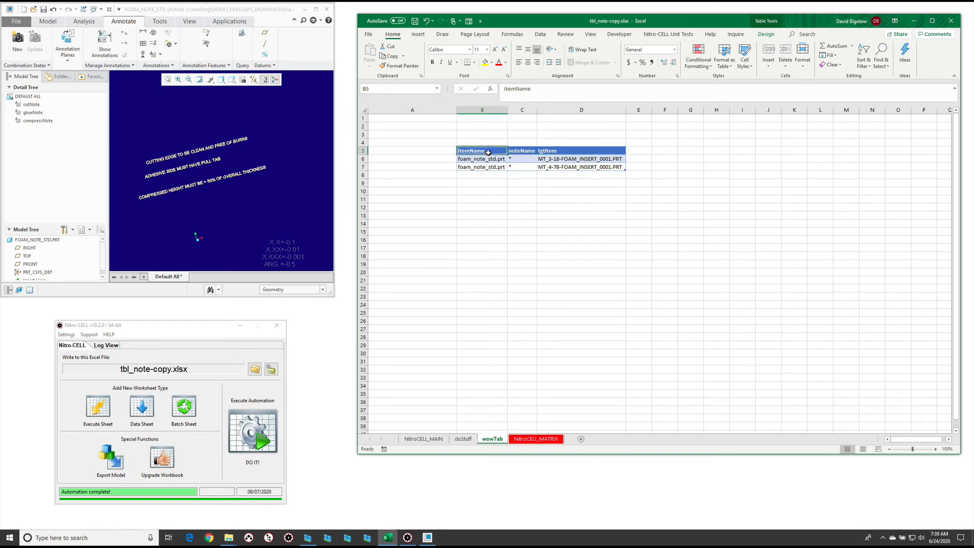
pyautogui.click(463, 440)
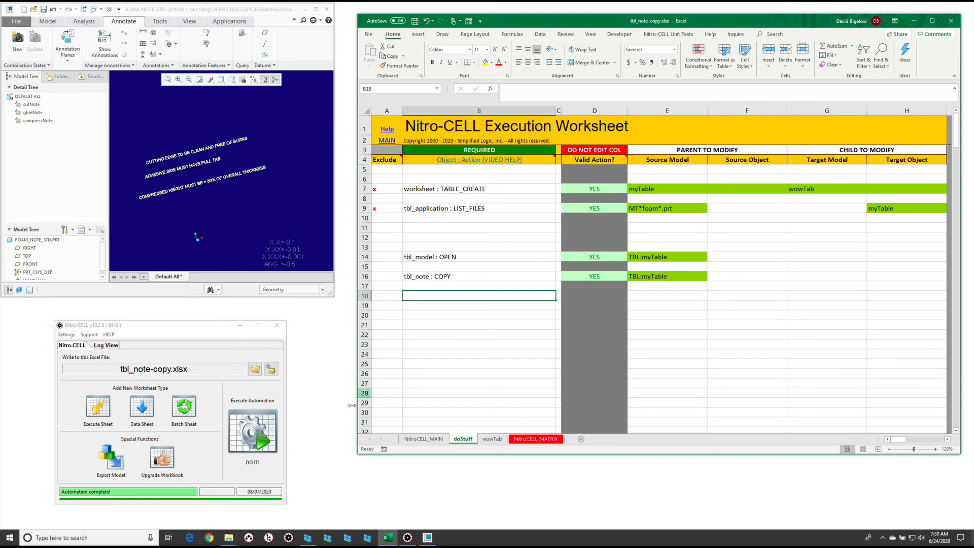
pyautogui.click(262, 436)
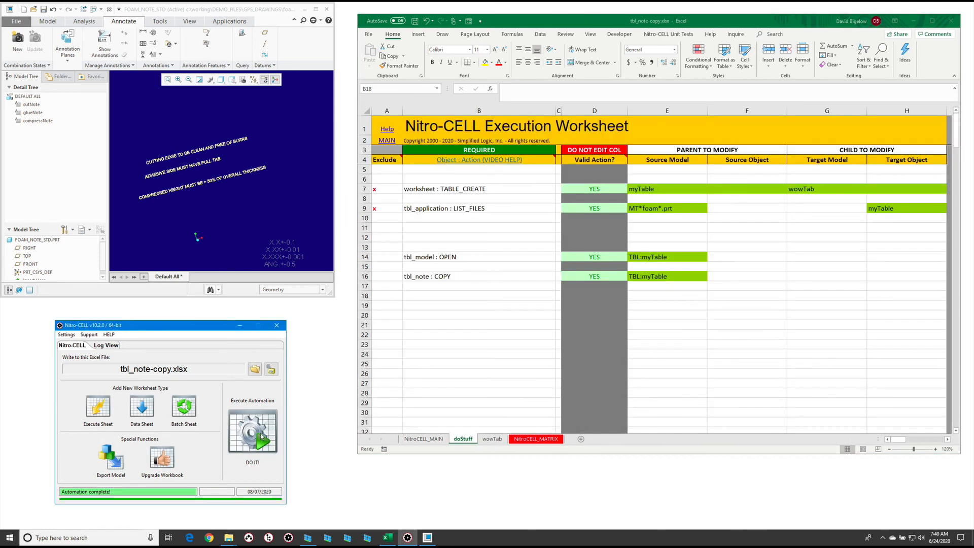
# - Switch to Creo Parametric and open mt_3-18-foam_insert_0001.prt from the models in session
pyautogui.click(217, 218)
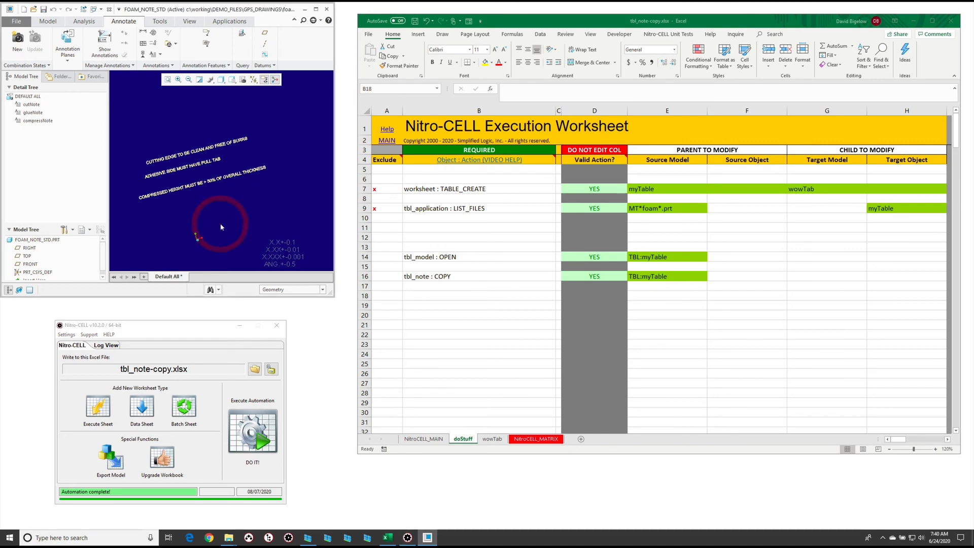
pyautogui.hotkey('ctrl', 'o')
pyautogui.click(395, 226)
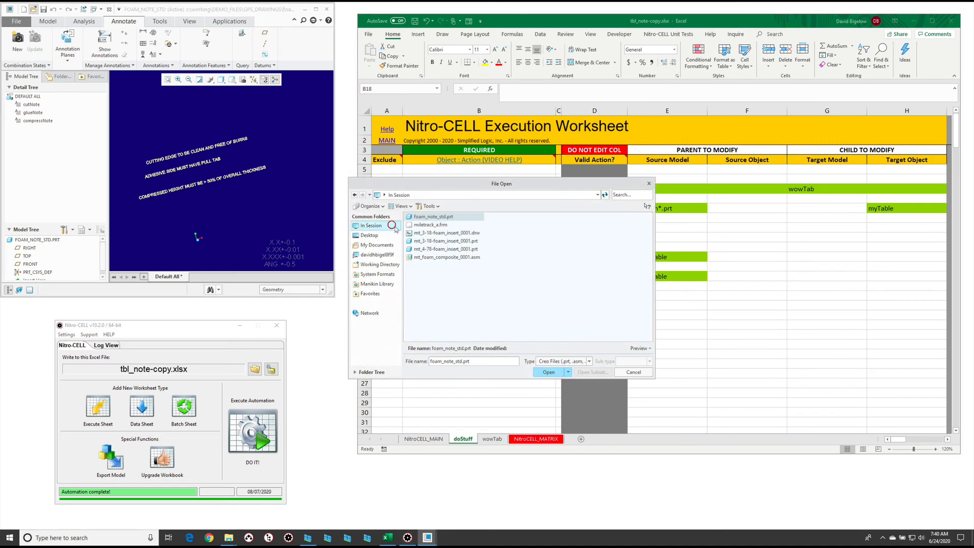
pyautogui.doubleClick(455, 241)
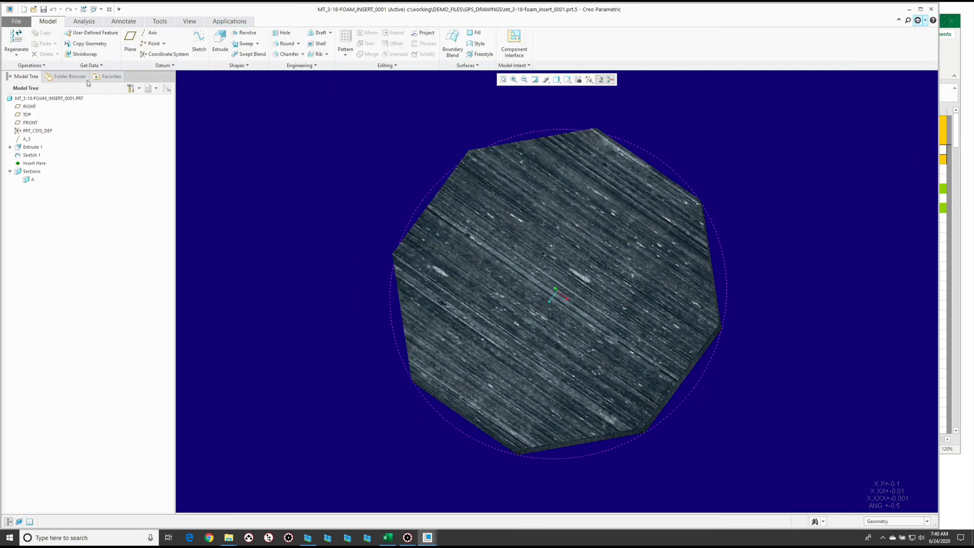
# - Enable the display of annotations in the foam insert's model tree and expand the Annotations node
pyautogui.click(131, 88)
pyautogui.click(158, 100)
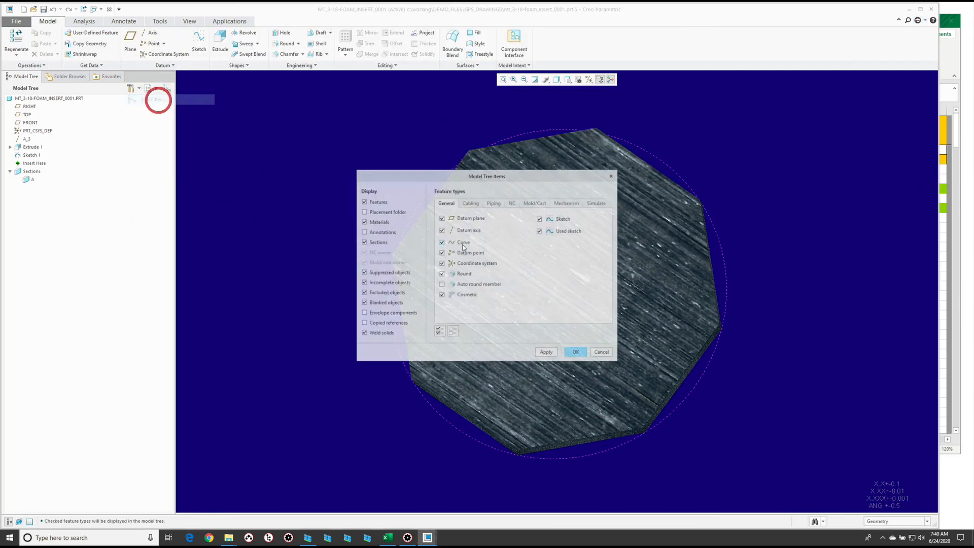
pyautogui.click(385, 231)
pyautogui.click(548, 353)
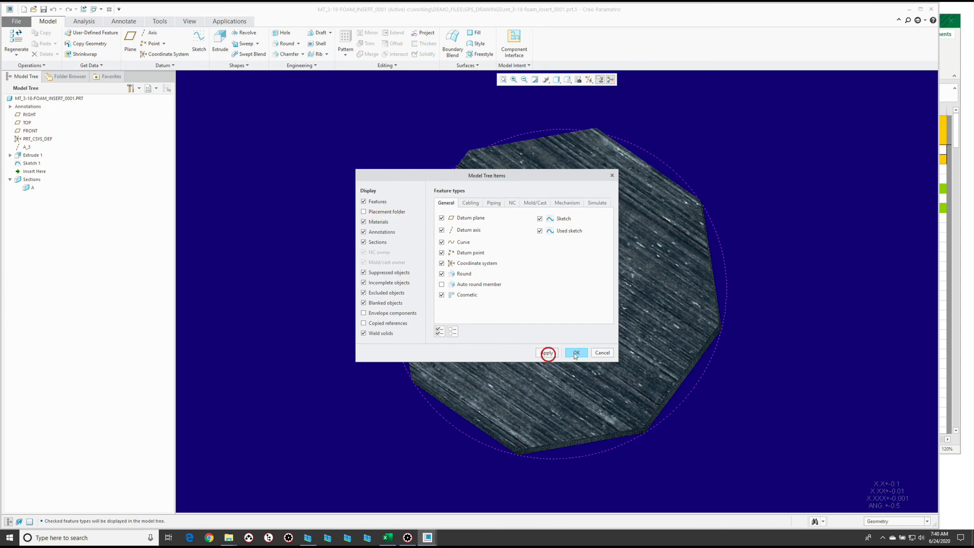
pyautogui.click(576, 353)
pyautogui.click(10, 107)
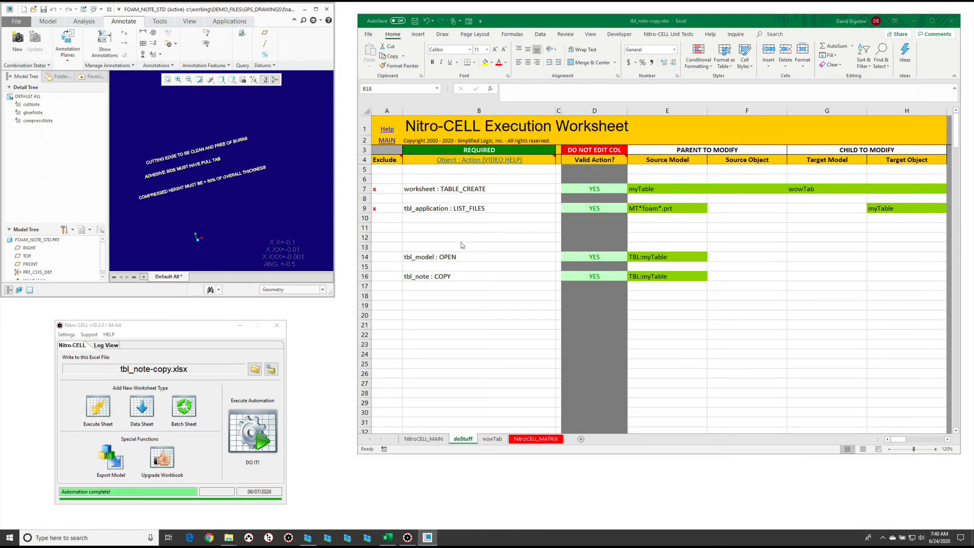
# - Switch back to Excel and inspect the argument hint for the tbl_note : COPY Source Model cell
pyautogui.click(462, 245)
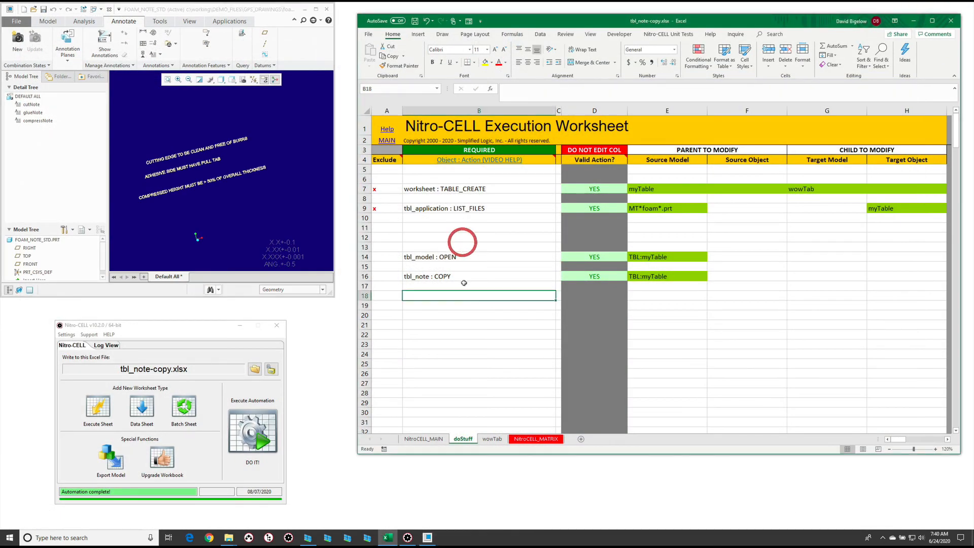
pyautogui.click(462, 285)
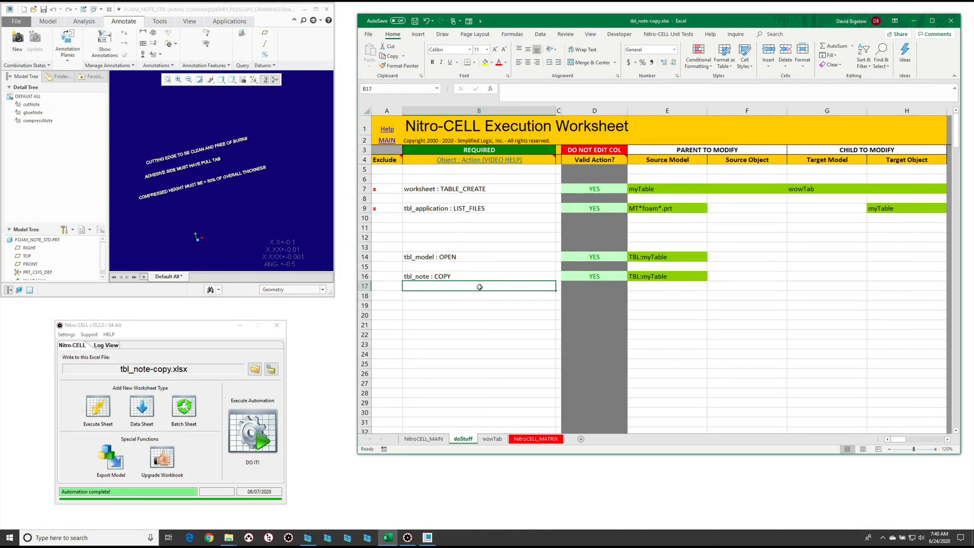
pyautogui.click(675, 277)
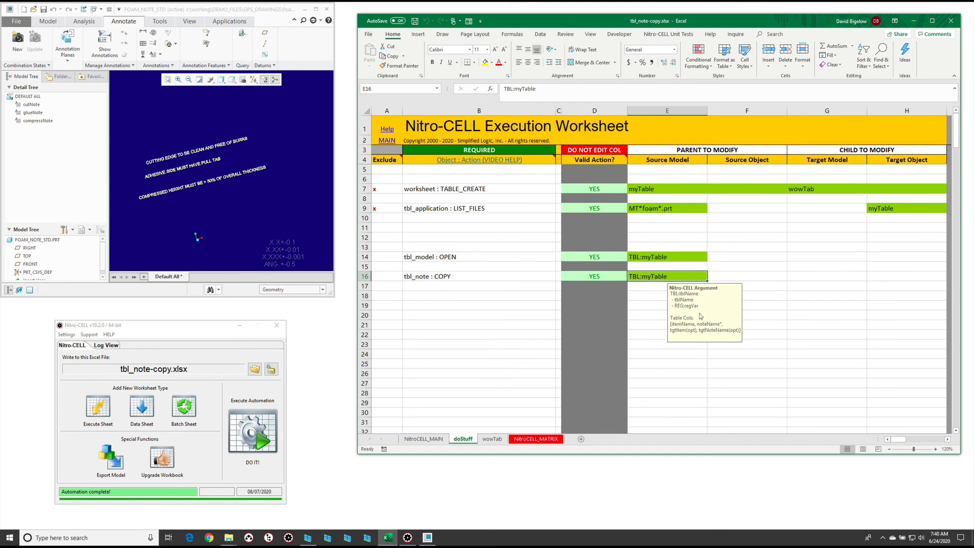